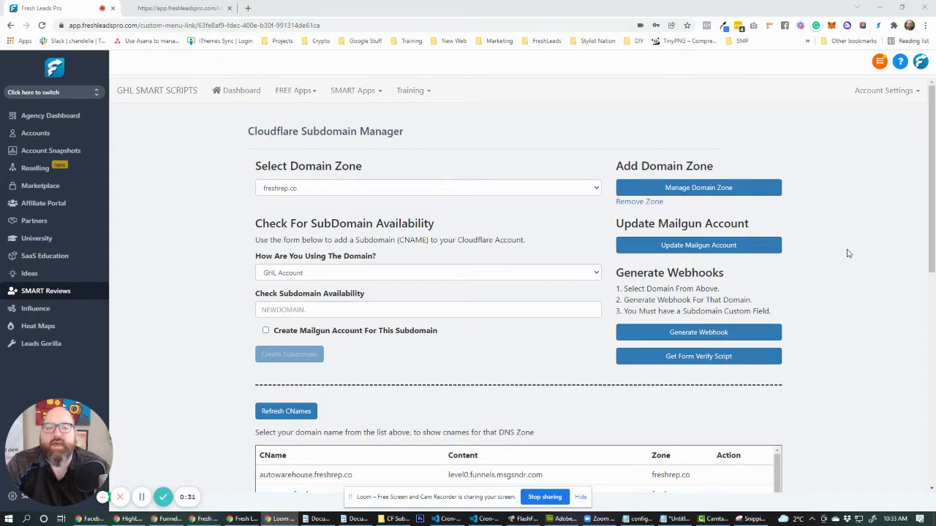
- Open the preview of the sign-up form and check whether the subdomain "halsj" is available
{"action": "left_click", "coordinate": [183, 8]}
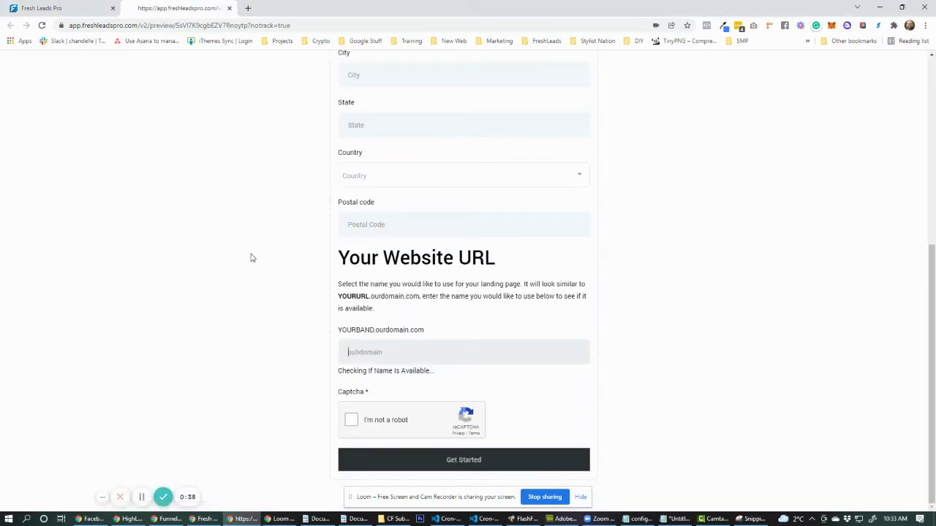
{"action": "scroll", "coordinate": [250, 257], "scroll_direction": "up", "scroll_amount": 3}
{"action": "scroll", "coordinate": [252, 258], "scroll_direction": "up", "scroll_amount": 2}
{"action": "scroll", "coordinate": [253, 256], "scroll_direction": "down", "scroll_amount": 5}
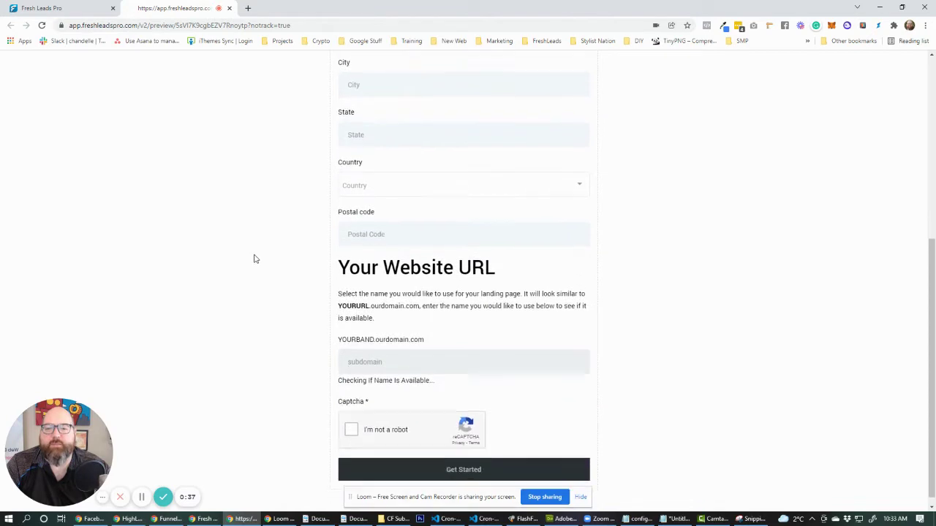
{"action": "left_click", "coordinate": [383, 351]}
{"action": "type", "text": "halsj"}
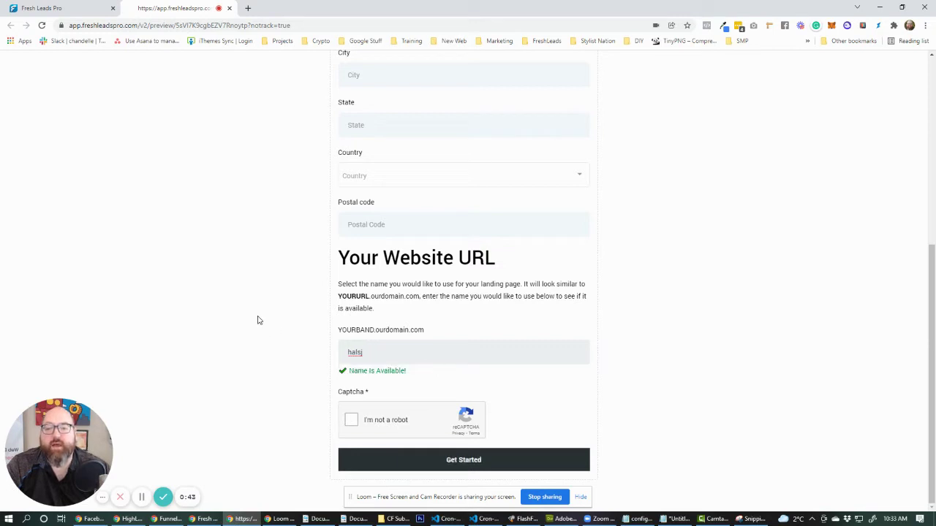
- Replace the subdomain in the website URL section with one based on a person's name to check its availability
{"action": "key", "text": "BackSpace"}
{"action": "key", "text": "BackSpace"}
{"action": "key", "text": "BackSpace"}
{"action": "key", "text": "BackSpace"}
{"action": "key", "text": "BackSpace"}
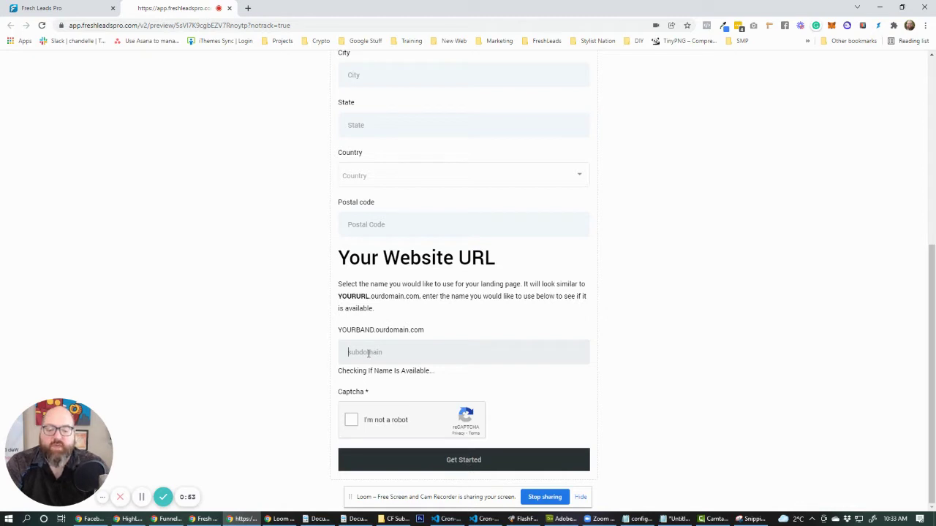
{"action": "type", "text": "jasonsban"}
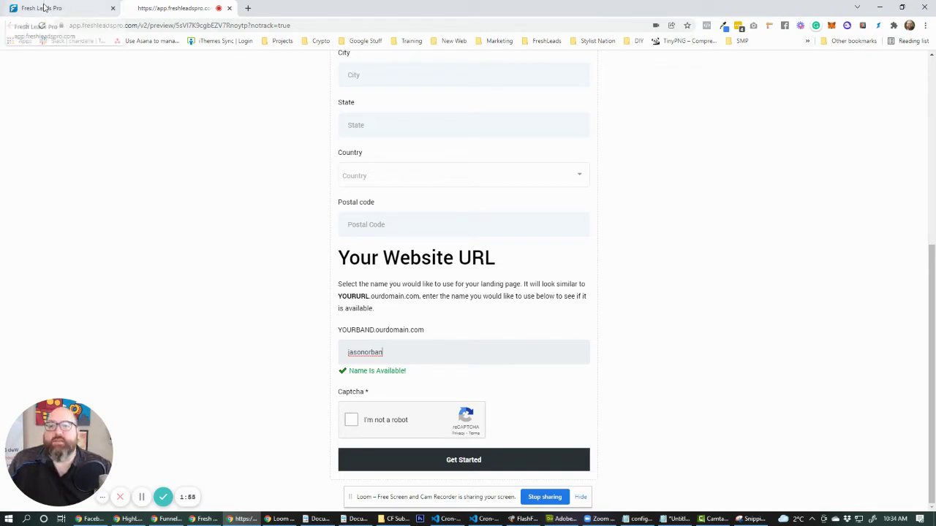
- Return to the Cloudflare Subdomain Manager and select freshrep.co as the domain zone
{"action": "left_click", "coordinate": [44, 7]}
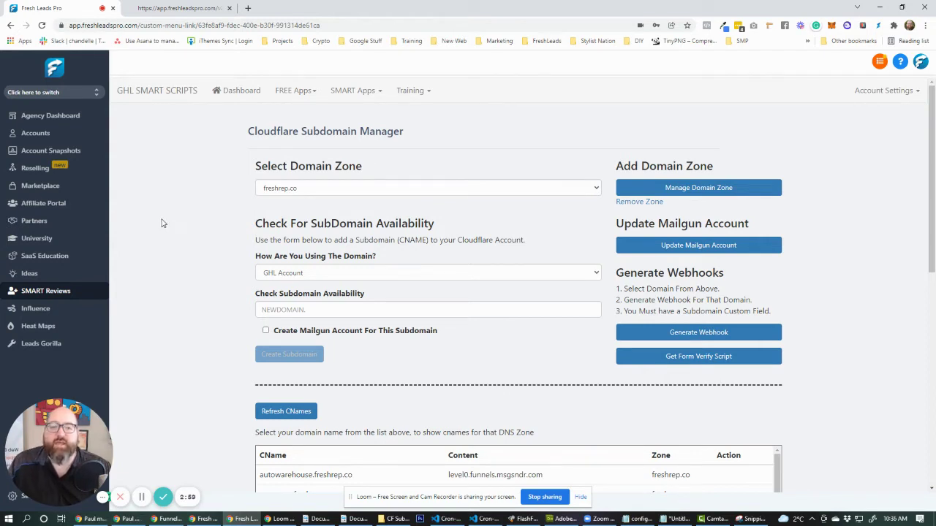
{"action": "left_click", "coordinate": [307, 190]}
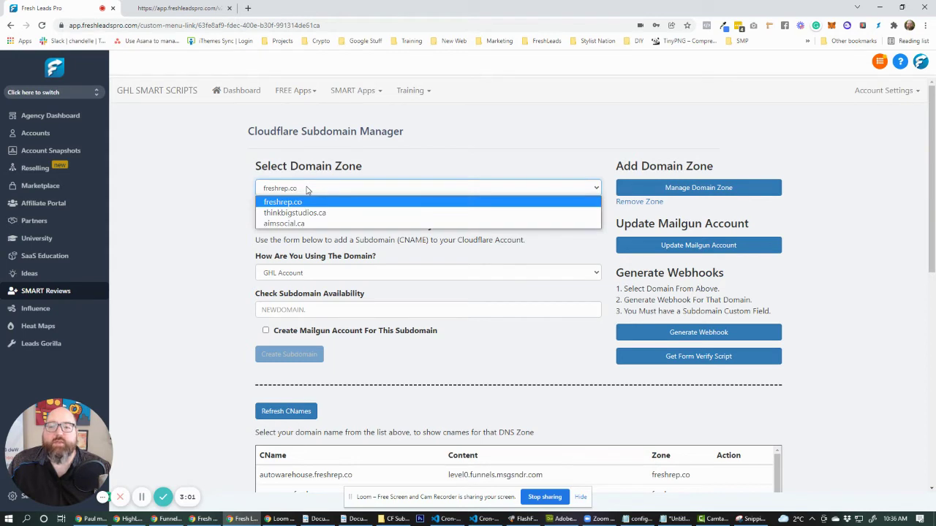
{"action": "left_click", "coordinate": [209, 205]}
{"action": "left_click", "coordinate": [298, 192]}
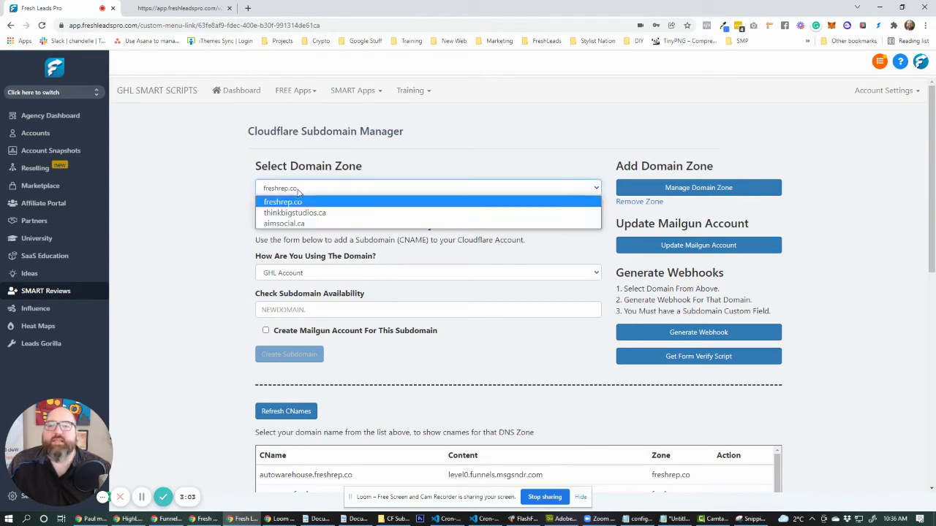
{"action": "left_click", "coordinate": [218, 201]}
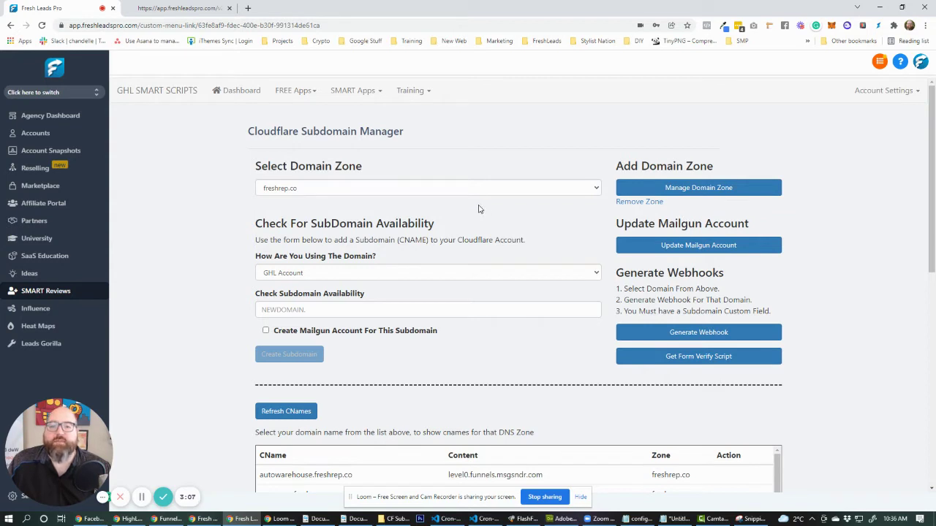
{"action": "left_click", "coordinate": [428, 193]}
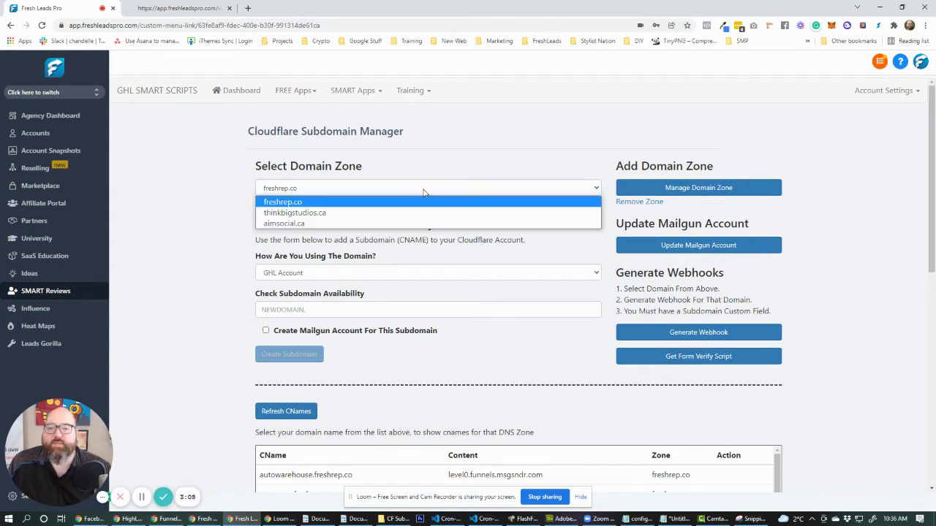
{"action": "left_click", "coordinate": [301, 205]}
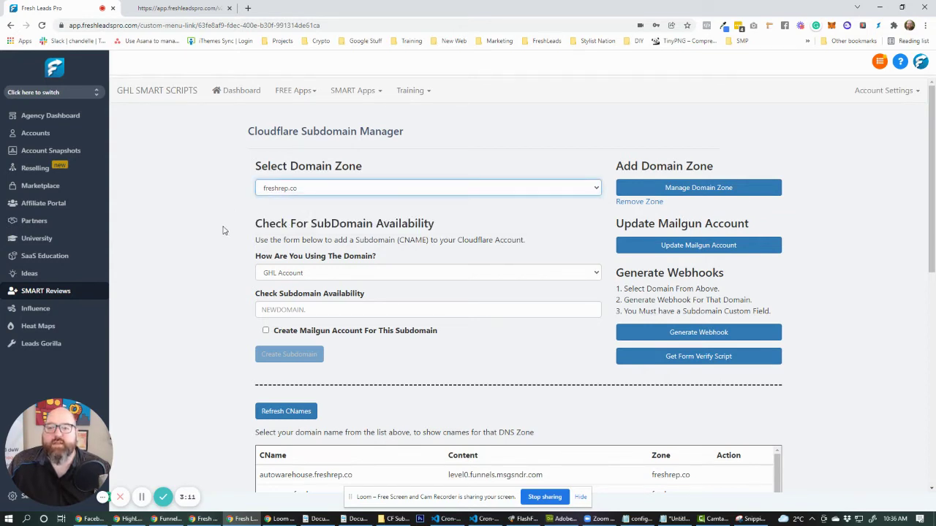
- Set how the domain is used to GHL Membership
{"action": "left_click", "coordinate": [299, 275]}
{"action": "scroll", "coordinate": [192, 261], "scroll_direction": "down", "scroll_amount": 3}
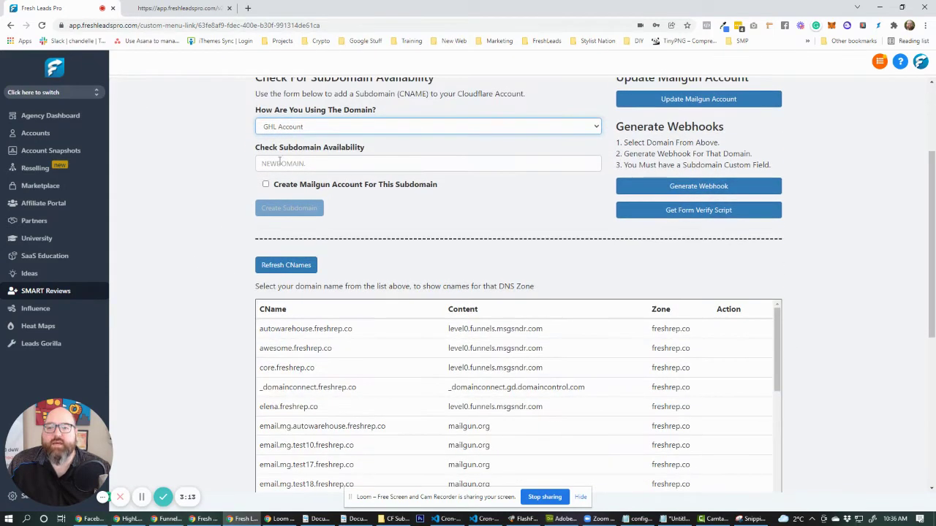
{"action": "scroll", "coordinate": [196, 272], "scroll_direction": "up", "scroll_amount": 3}
{"action": "left_click", "coordinate": [285, 272]}
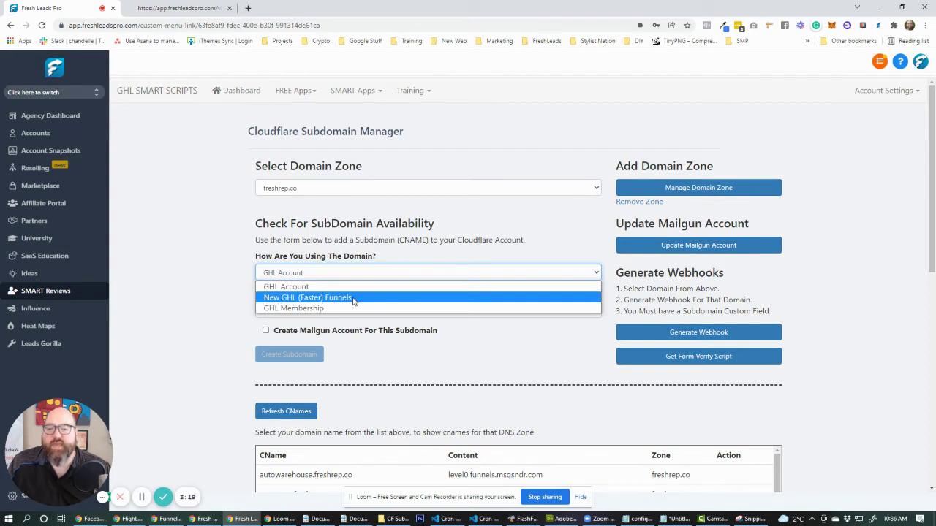
{"action": "left_click", "coordinate": [305, 308]}
- Check the availability of the subdomain name "newawesome" and create that subdomain
{"action": "left_click", "coordinate": [290, 310]}
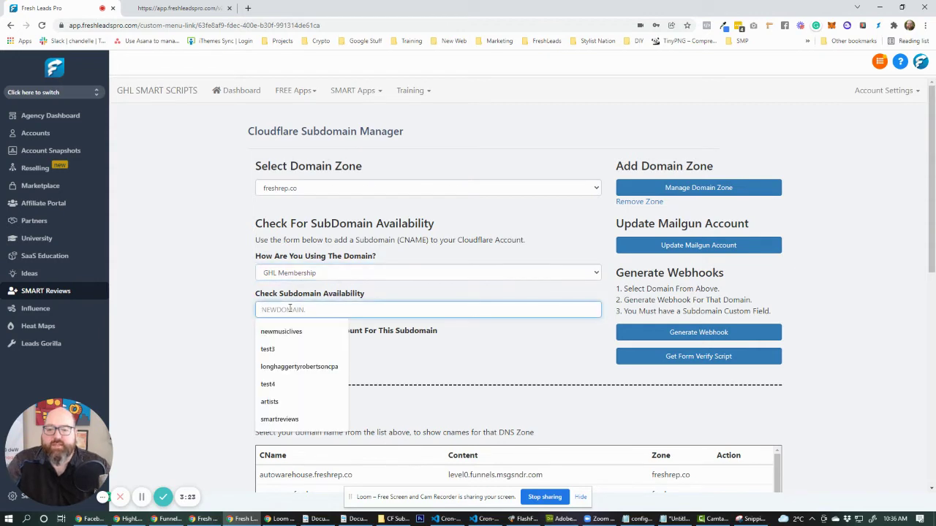
{"action": "type", "text": "new"}
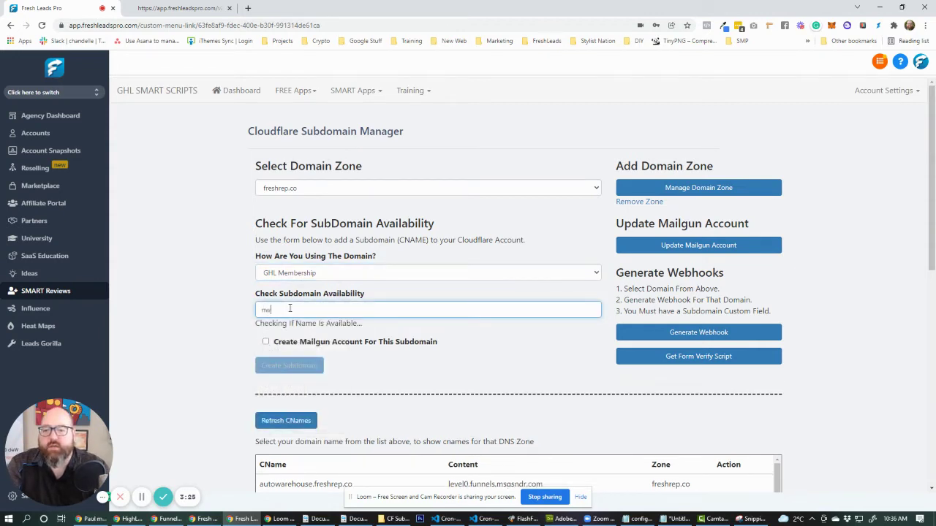
{"action": "type", "text": "awesome"}
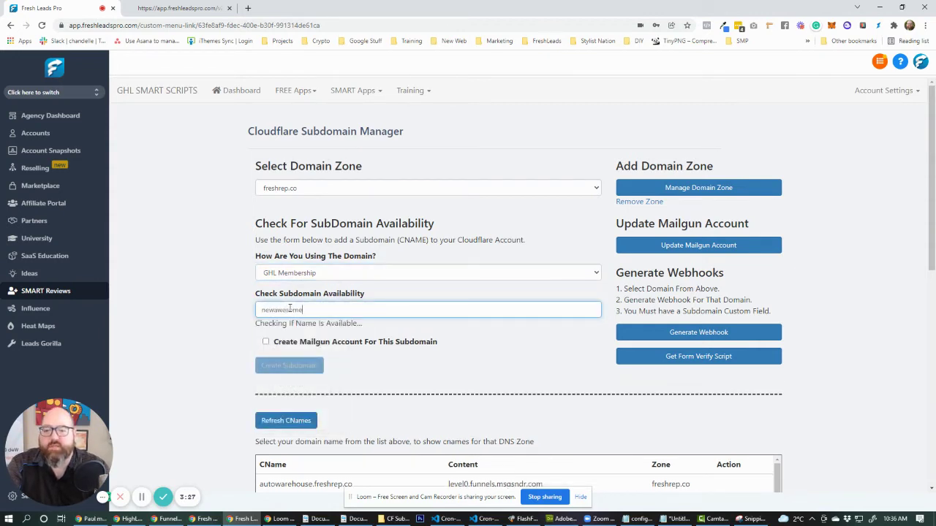
{"action": "double_click", "coordinate": [291, 309]}
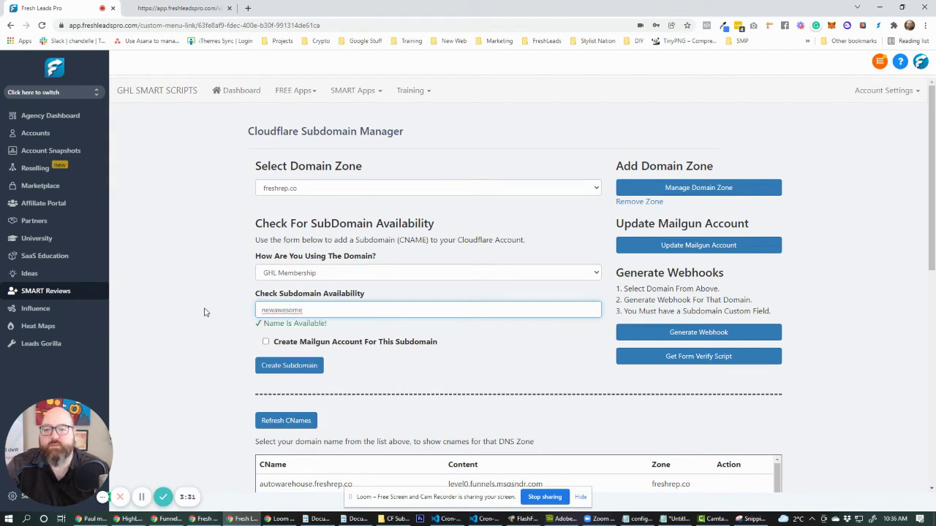
{"action": "left_click", "coordinate": [285, 368]}
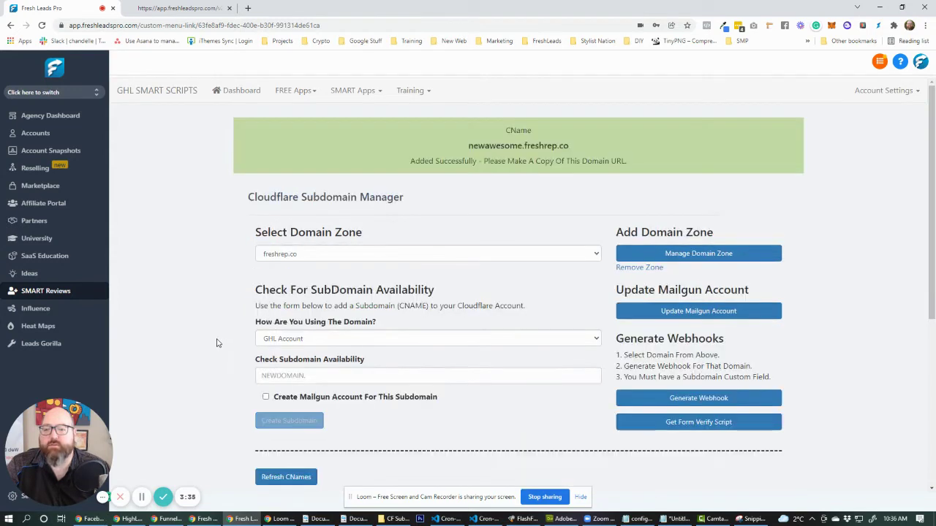
- Copy the URL newawesome.freshrep.co and open the Domains settings of the Auto Showcase account
{"action": "left_click_drag", "start_coordinate": [469, 146], "coordinate": [575, 149]}
{"action": "key", "text": "ctrl+c"}
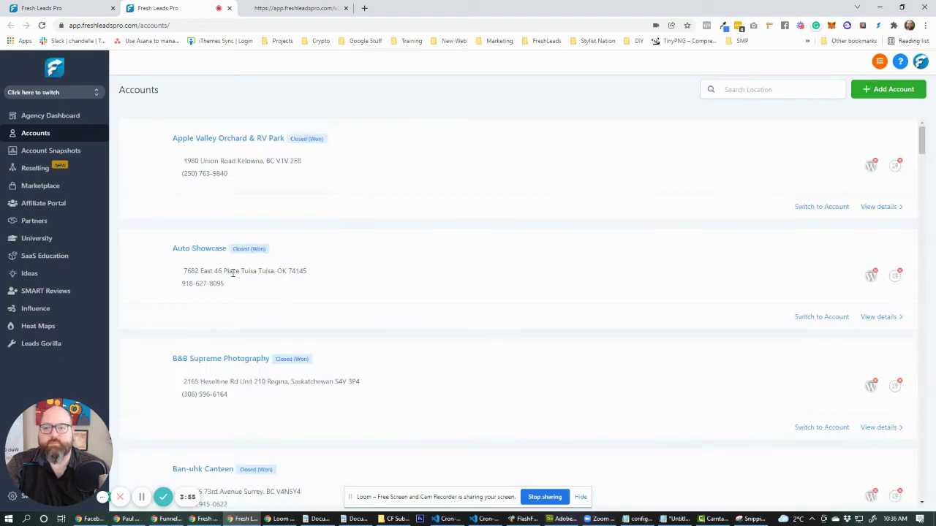
{"action": "left_click", "coordinate": [825, 318]}
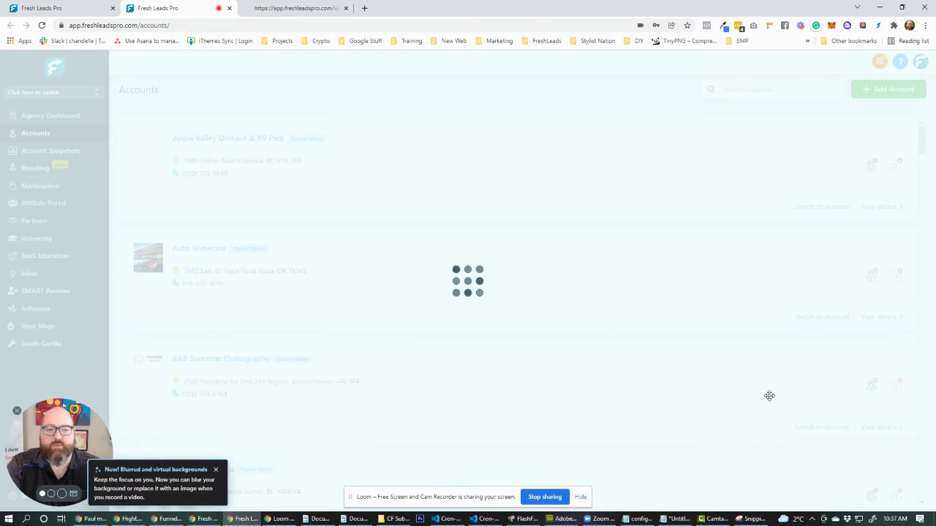
{"action": "left_click_drag", "start_coordinate": [754, 403], "coordinate": [739, 408]}
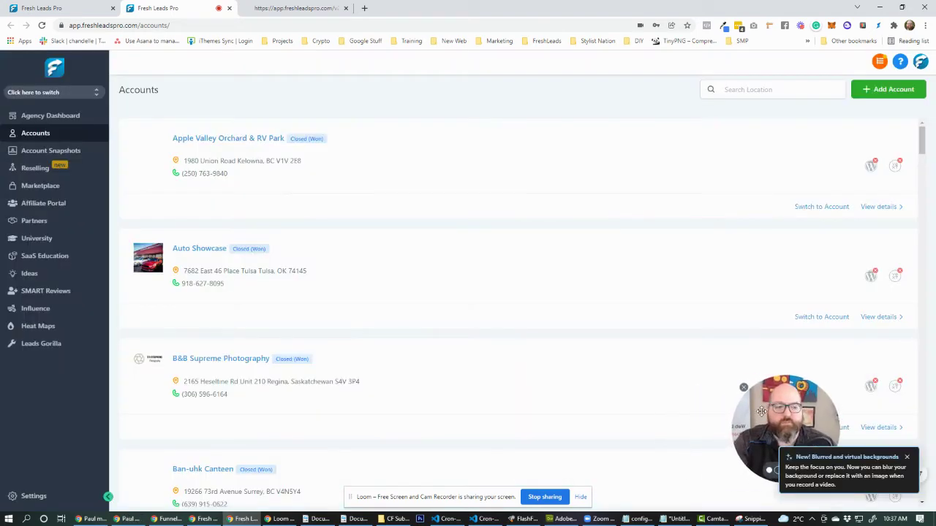
{"action": "left_click", "coordinate": [34, 500]}
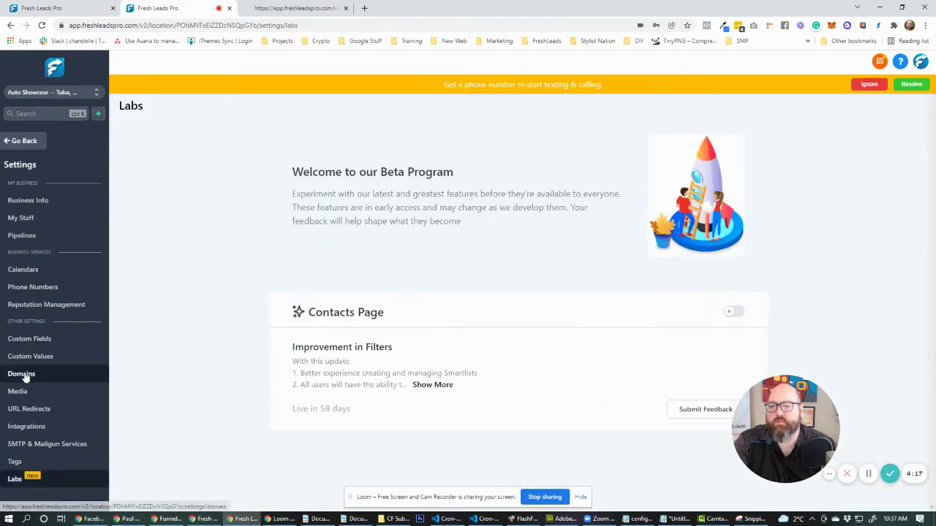
{"action": "left_click", "coordinate": [23, 375]}
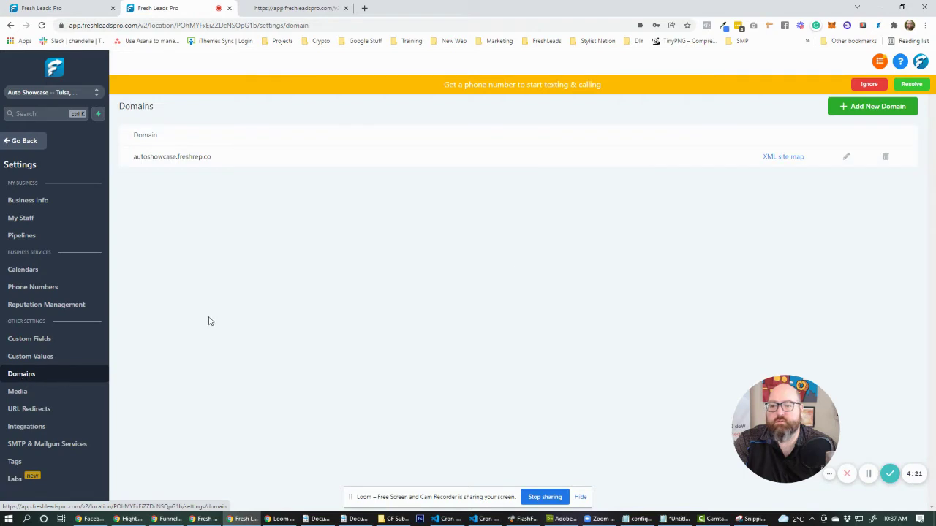
- Try to add newawesome.freshrep.co as a new domain for the account
{"action": "left_click", "coordinate": [841, 115]}
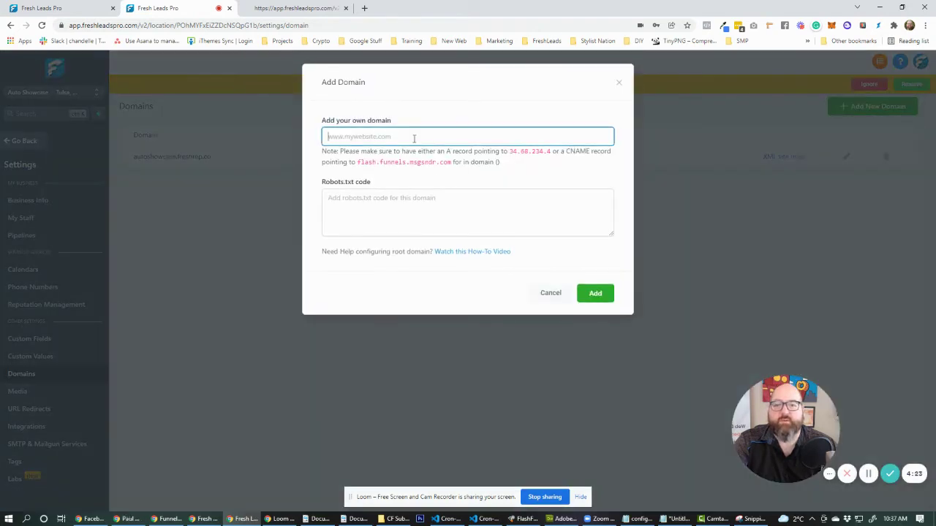
{"action": "key", "text": "ctrl+v"}
{"action": "left_click", "coordinate": [597, 294]}
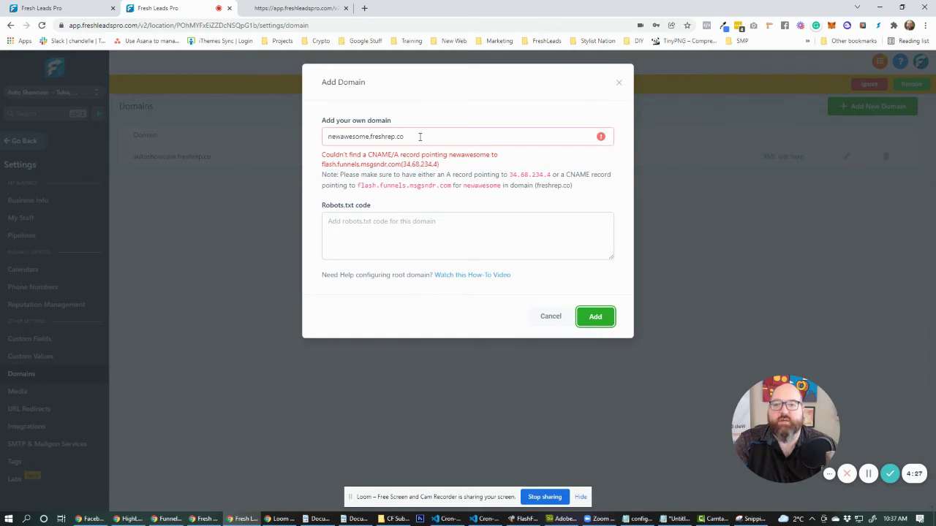
- Clear the entered domain name in the Add Domain dialog
{"action": "left_click_drag", "start_coordinate": [420, 137], "coordinate": [313, 140]}
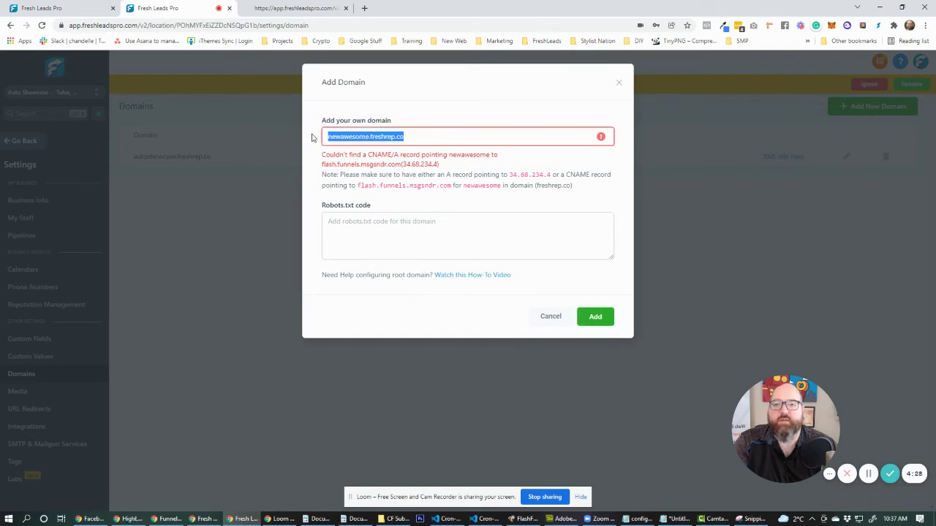
{"action": "left_click", "coordinate": [313, 185]}
{"action": "left_click_drag", "start_coordinate": [435, 132], "coordinate": [318, 140]}
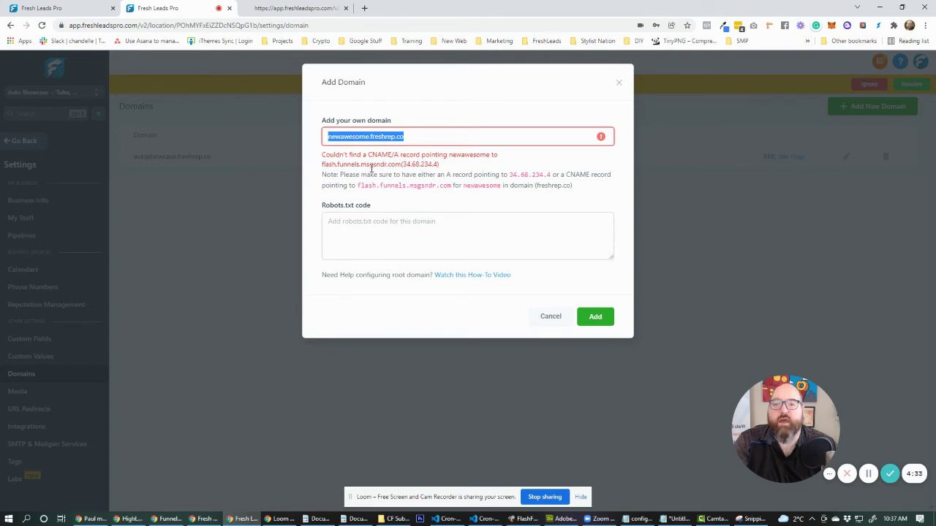
{"action": "left_click", "coordinate": [406, 137]}
{"action": "left_click_drag", "start_coordinate": [406, 137], "coordinate": [322, 136]}
{"action": "key", "text": "BackSpace"}
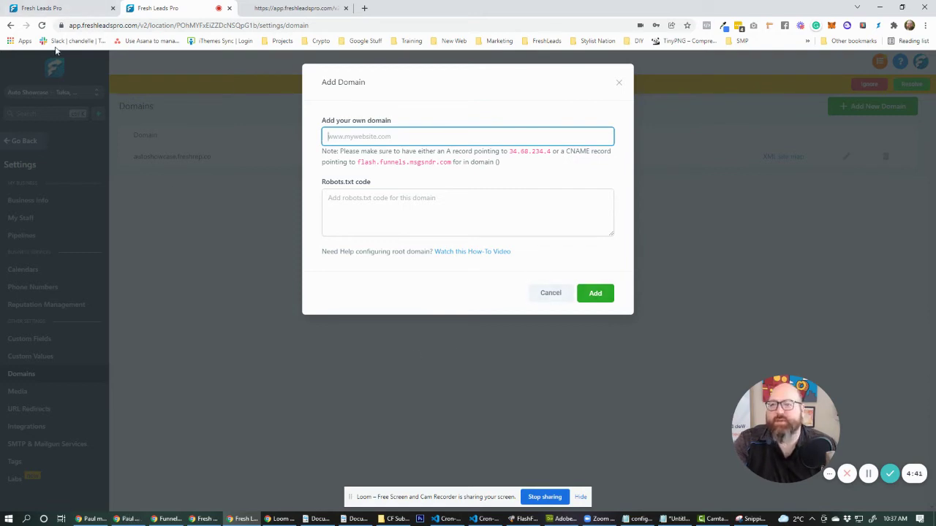
- Return to the Cloudflare Subdomain Manager and examine the CName list for the newawesome.freshrep.co record and its content target
{"action": "left_click", "coordinate": [41, 8]}
{"action": "scroll", "coordinate": [358, 275], "scroll_direction": "down", "scroll_amount": 1}
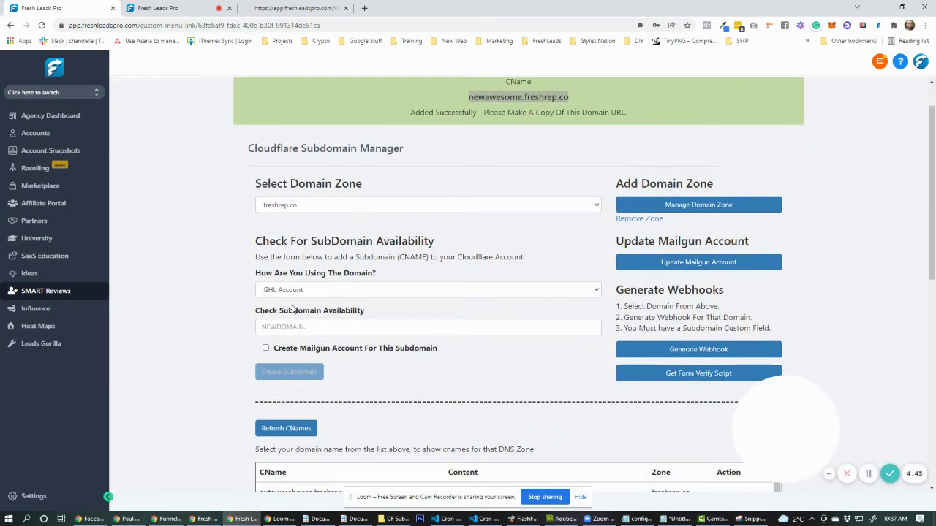
{"action": "left_click", "coordinate": [295, 291]}
{"action": "left_click", "coordinate": [219, 301]}
{"action": "scroll", "coordinate": [354, 285], "scroll_direction": "down", "scroll_amount": 5}
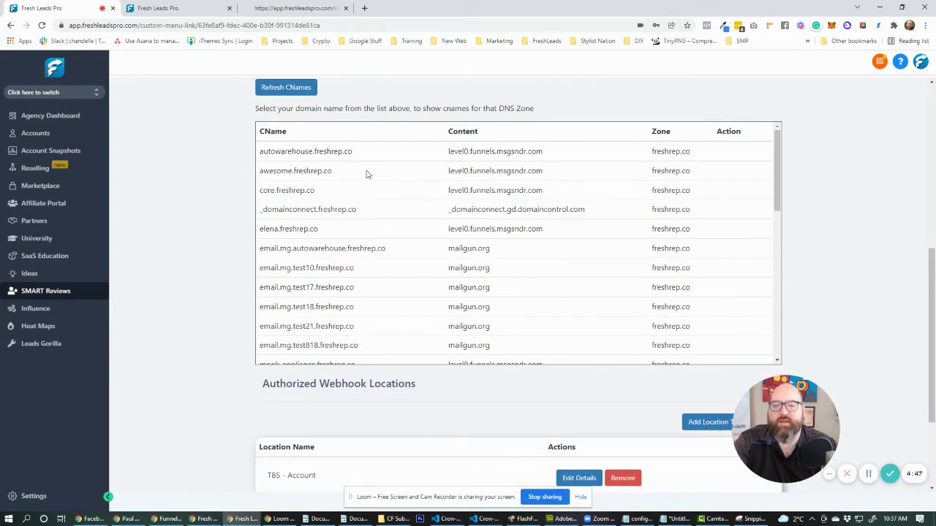
{"action": "left_click_drag", "start_coordinate": [368, 171], "coordinate": [272, 170]}
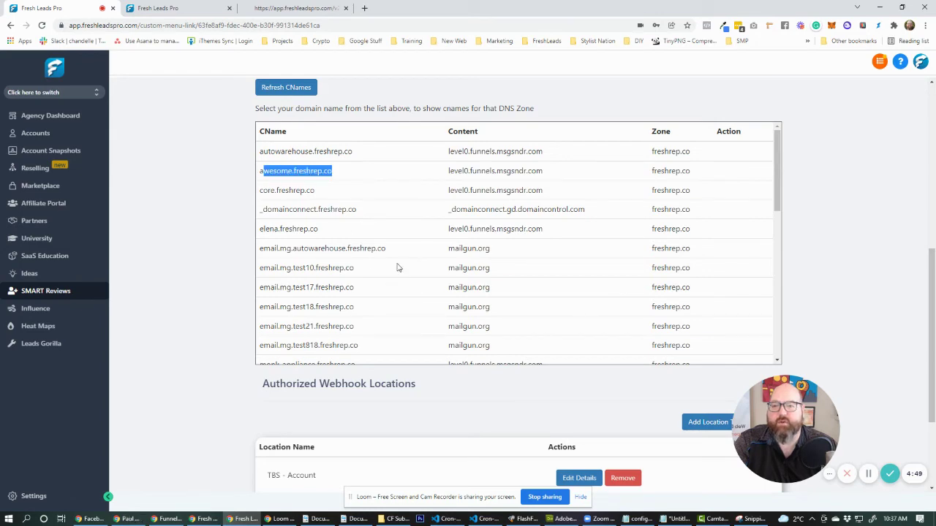
{"action": "scroll", "coordinate": [404, 283], "scroll_direction": "down", "scroll_amount": 3}
{"action": "scroll", "coordinate": [403, 284], "scroll_direction": "down", "scroll_amount": 6}
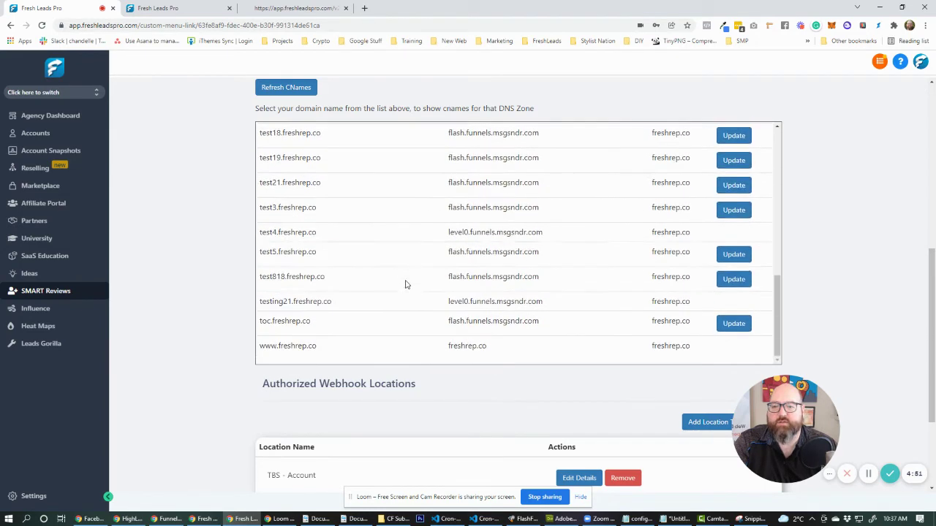
{"action": "scroll", "coordinate": [407, 285], "scroll_direction": "up", "scroll_amount": 4}
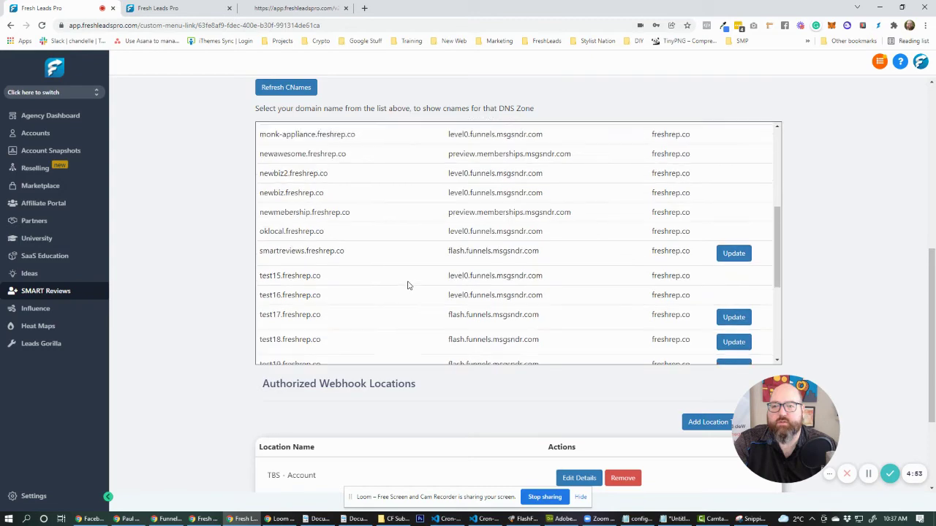
{"action": "scroll", "coordinate": [408, 285], "scroll_direction": "up", "scroll_amount": 1}
{"action": "left_click_drag", "start_coordinate": [358, 291], "coordinate": [256, 106]}
{"action": "left_click_drag", "start_coordinate": [448, 291], "coordinate": [580, 293]}
{"action": "scroll", "coordinate": [393, 319], "scroll_direction": "up", "scroll_amount": 1}
{"action": "scroll", "coordinate": [393, 319], "scroll_direction": "up", "scroll_amount": 6}
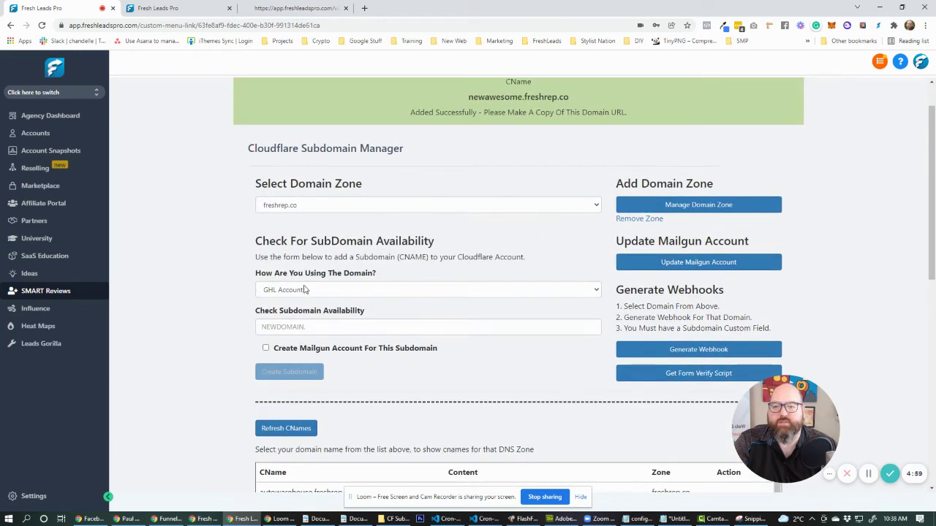
- Create the subdomain new1010 in the freshrep.co zone with its usage set to GHL Account
{"action": "left_click", "coordinate": [305, 291]}
{"action": "left_click", "coordinate": [302, 322]}
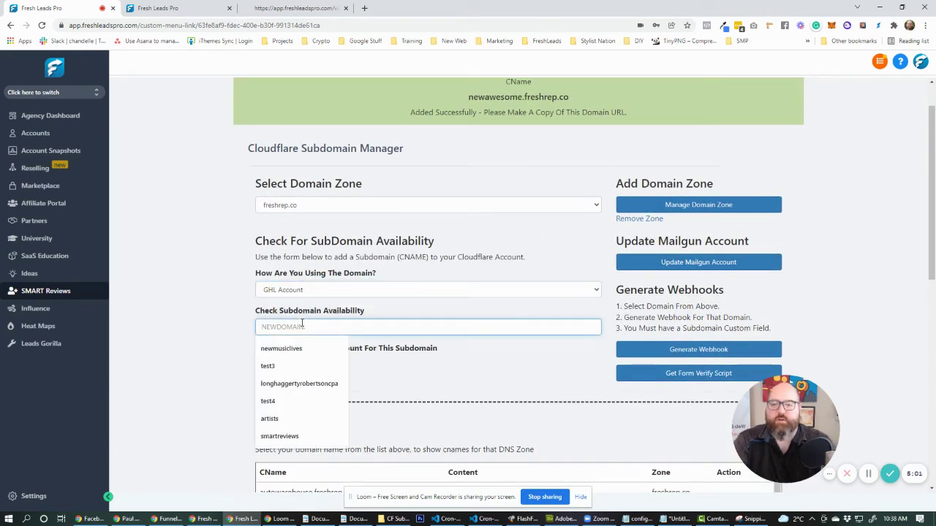
{"action": "type", "text": "new1010"}
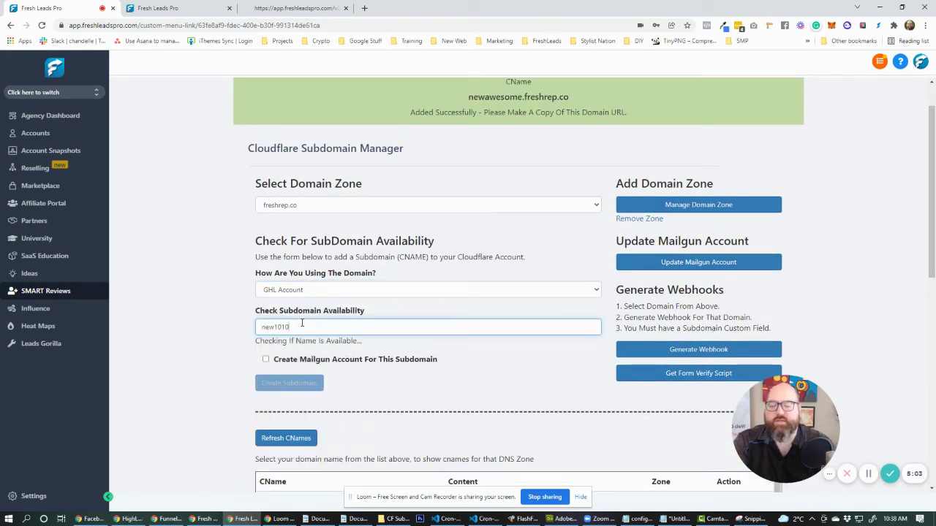
{"action": "left_click", "coordinate": [289, 385]}
- Check the CName list for the new1010.freshrep.co record and its content target
{"action": "scroll", "coordinate": [207, 361], "scroll_direction": "down", "scroll_amount": 5}
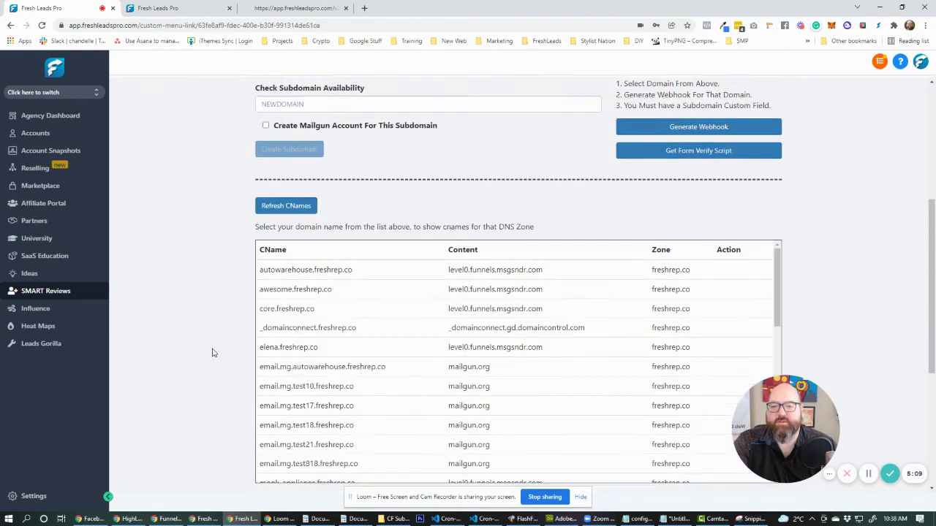
{"action": "scroll", "coordinate": [314, 348], "scroll_direction": "down", "scroll_amount": 3}
{"action": "scroll", "coordinate": [314, 348], "scroll_direction": "down", "scroll_amount": 3}
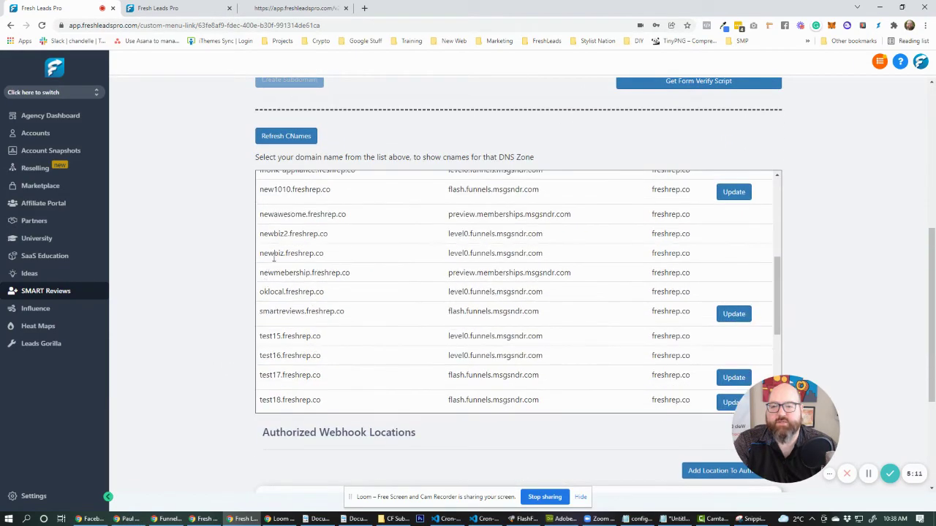
- Copy the URL new1010.freshrep.co and add it as a domain for the Auto Showcase account without linking a funnel
{"action": "scroll", "coordinate": [234, 343], "scroll_direction": "up", "scroll_amount": 5}
{"action": "left_click_drag", "start_coordinate": [559, 146], "coordinate": [480, 146]}
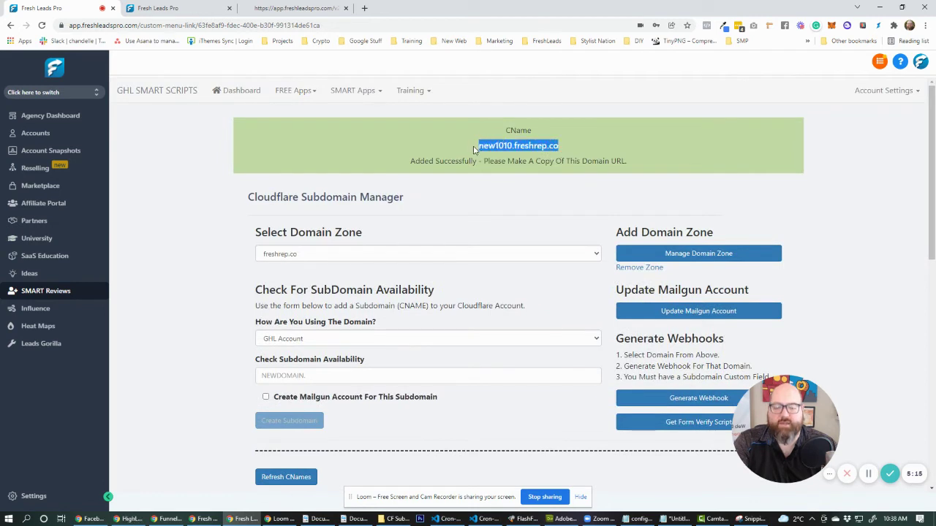
{"action": "left_click", "coordinate": [225, 11]}
{"action": "left_click", "coordinate": [293, 8]}
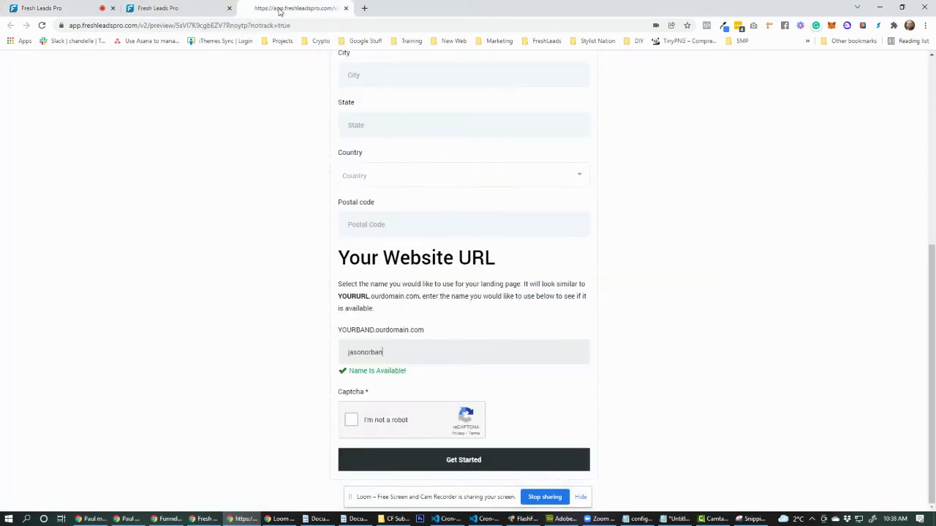
{"action": "left_click", "coordinate": [187, 8]}
{"action": "type", "text": "new1010.freshrep.co"}
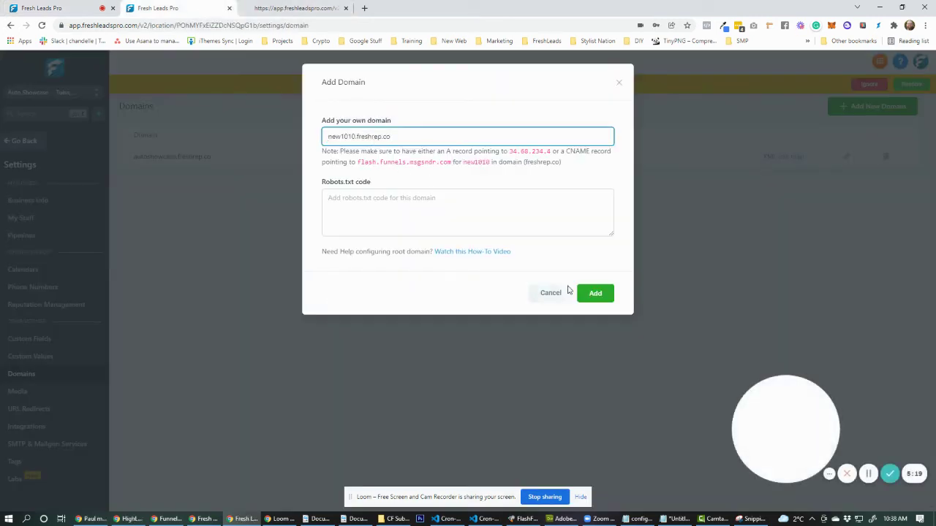
{"action": "left_click", "coordinate": [589, 296]}
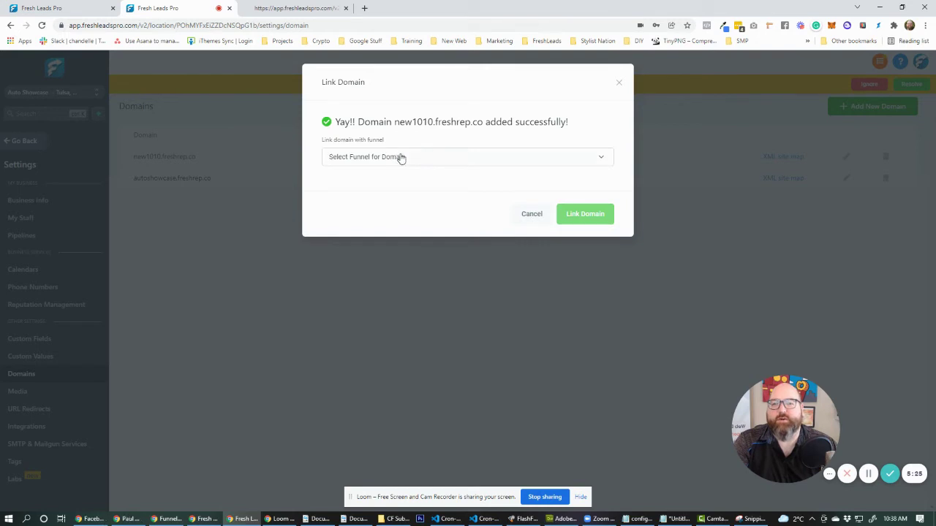
{"action": "left_click", "coordinate": [398, 157]}
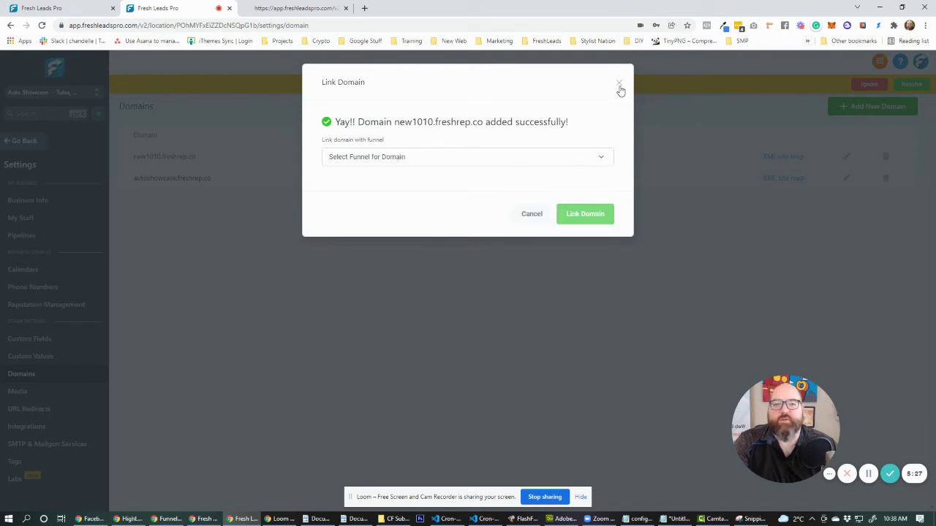
{"action": "left_click", "coordinate": [618, 82]}
- Return to the Cloudflare Subdomain Manager and enable creating a Mailgun account for the subdomain
{"action": "left_click", "coordinate": [76, 8]}
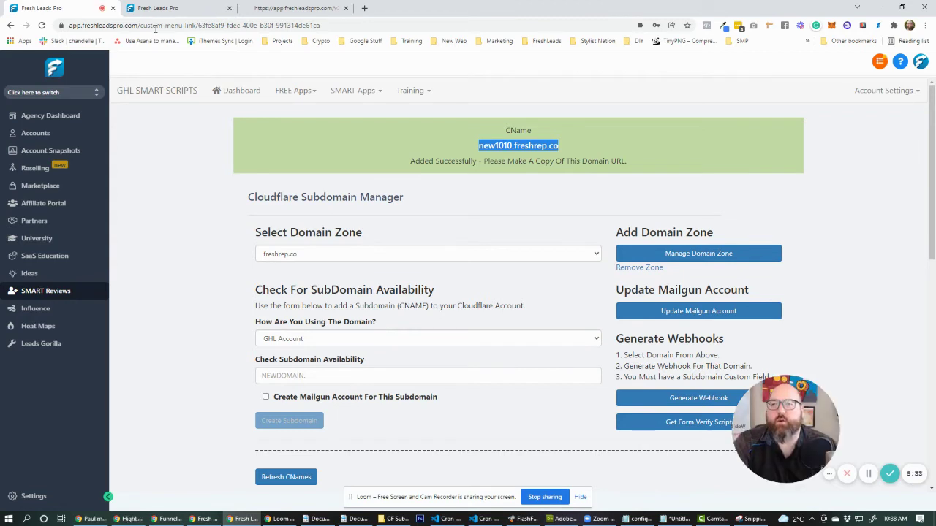
{"action": "left_click", "coordinate": [164, 10]}
{"action": "left_click", "coordinate": [37, 8]}
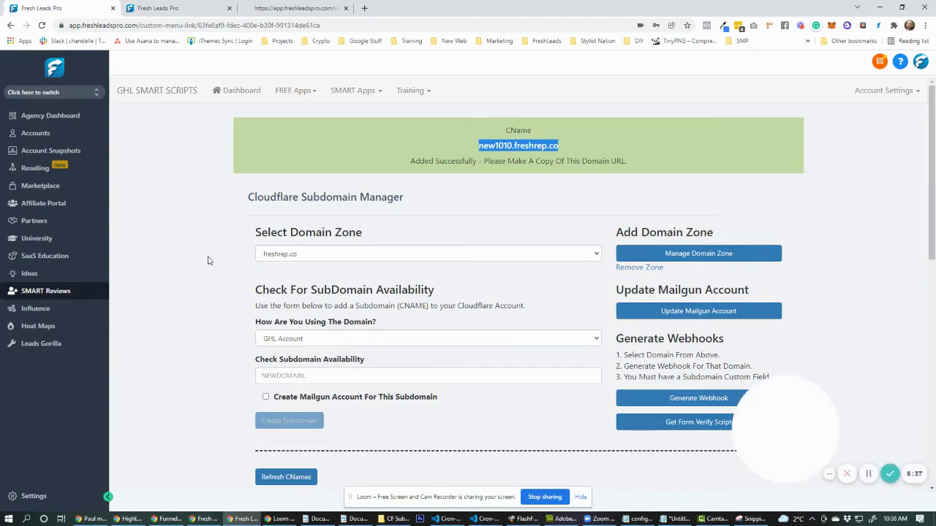
{"action": "scroll", "coordinate": [177, 298], "scroll_direction": "down", "scroll_amount": 1}
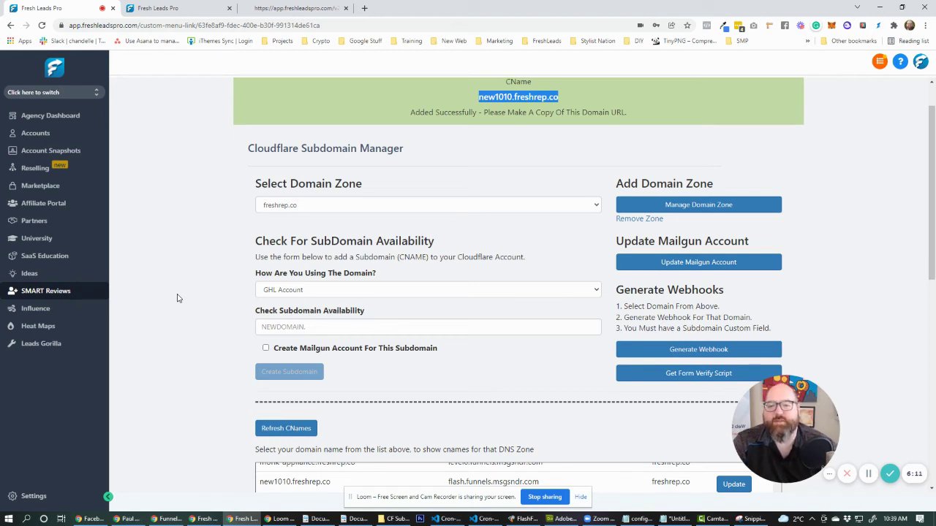
{"action": "left_click", "coordinate": [285, 327]}
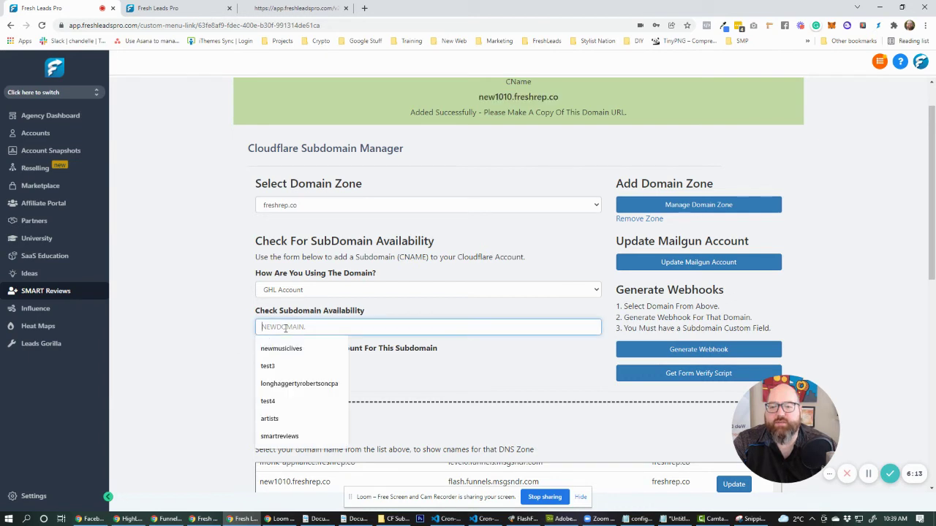
{"action": "key", "text": "Tab"}
{"action": "key", "text": "space"}
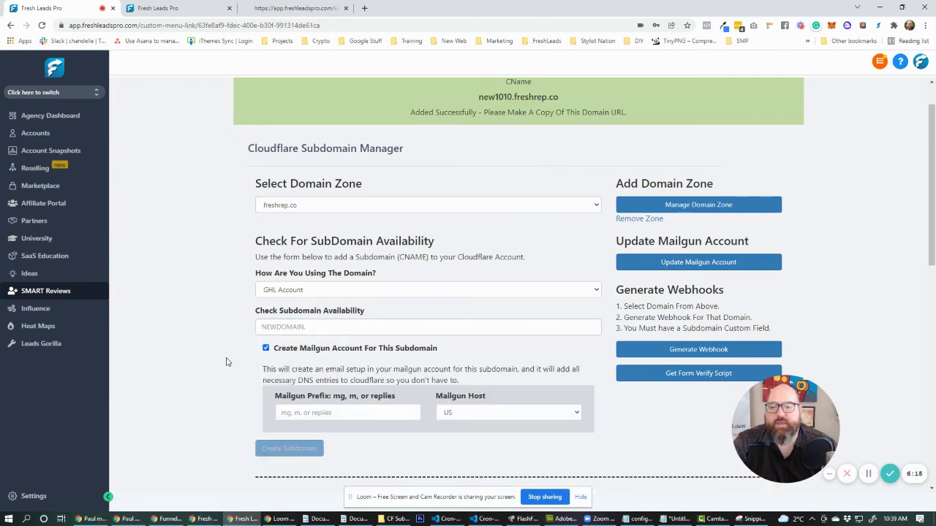
{"action": "scroll", "coordinate": [197, 358], "scroll_direction": "down", "scroll_amount": 2}
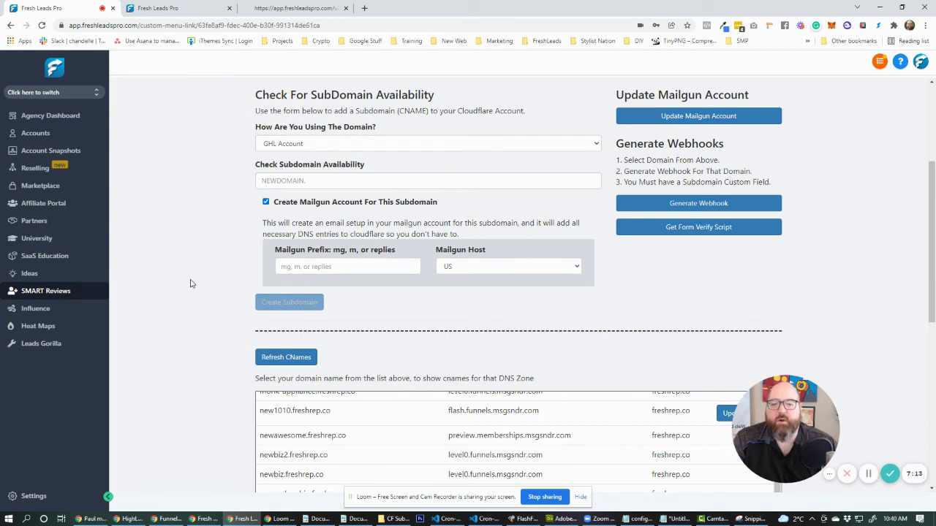
{"action": "scroll", "coordinate": [191, 283], "scroll_direction": "down", "scroll_amount": 3}
{"action": "scroll", "coordinate": [189, 283], "scroll_direction": "down", "scroll_amount": 2}
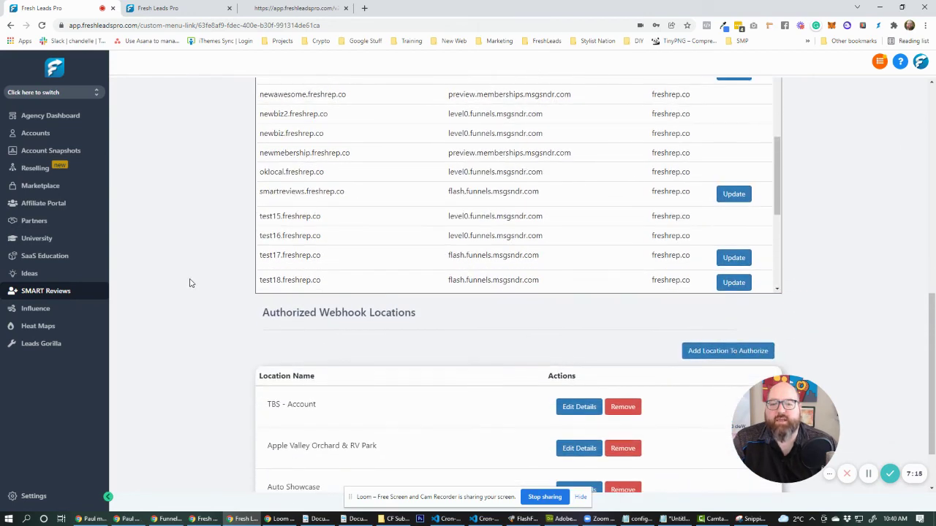
{"action": "scroll", "coordinate": [190, 283], "scroll_direction": "up", "scroll_amount": 1}
{"action": "scroll", "coordinate": [189, 283], "scroll_direction": "up", "scroll_amount": 3}
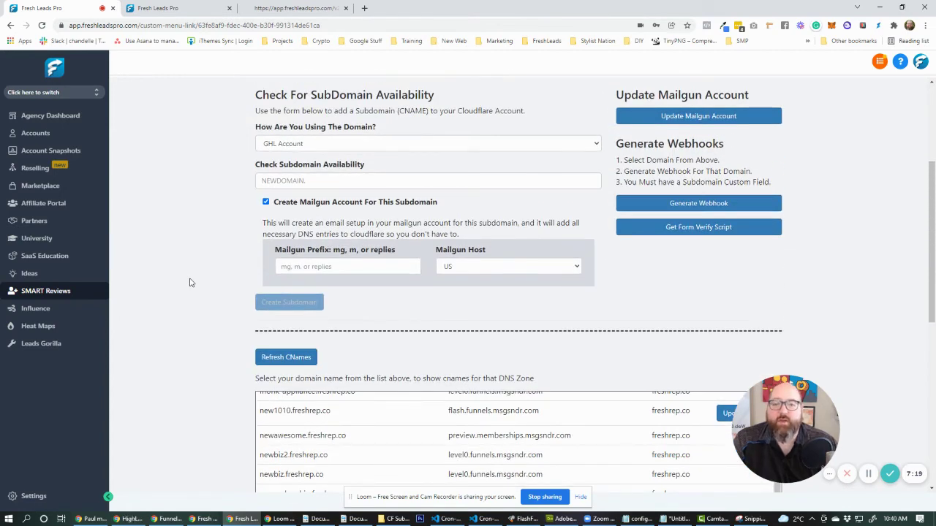
{"action": "scroll", "coordinate": [191, 282], "scroll_direction": "up", "scroll_amount": 1}
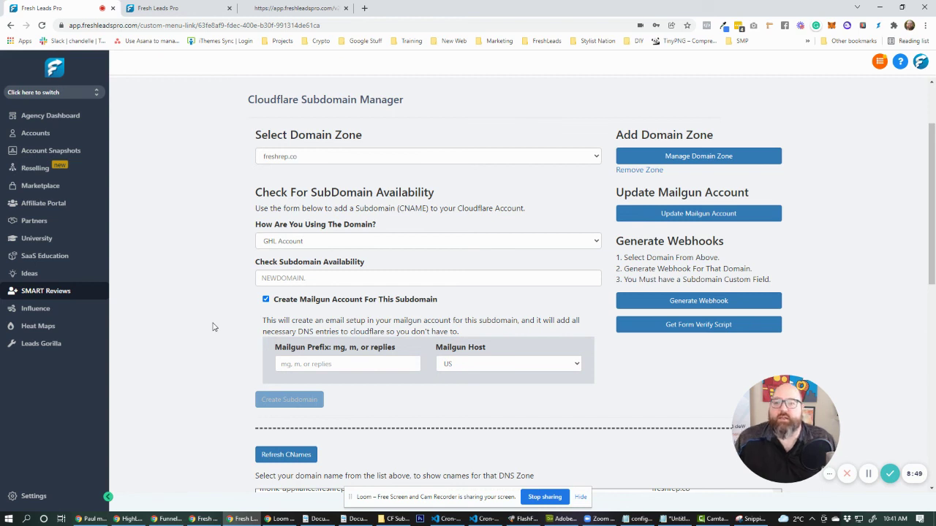
{"action": "left_click_drag", "start_coordinate": [773, 416], "coordinate": [45, 399]}
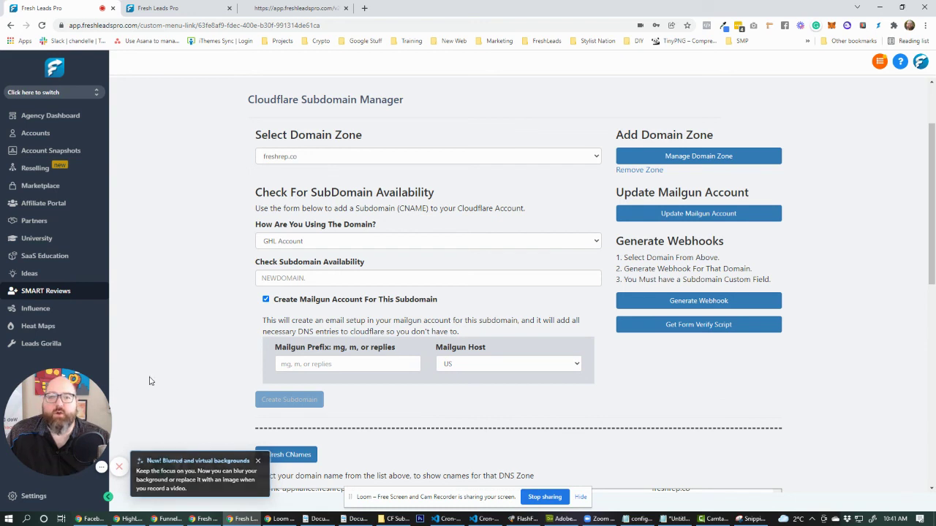